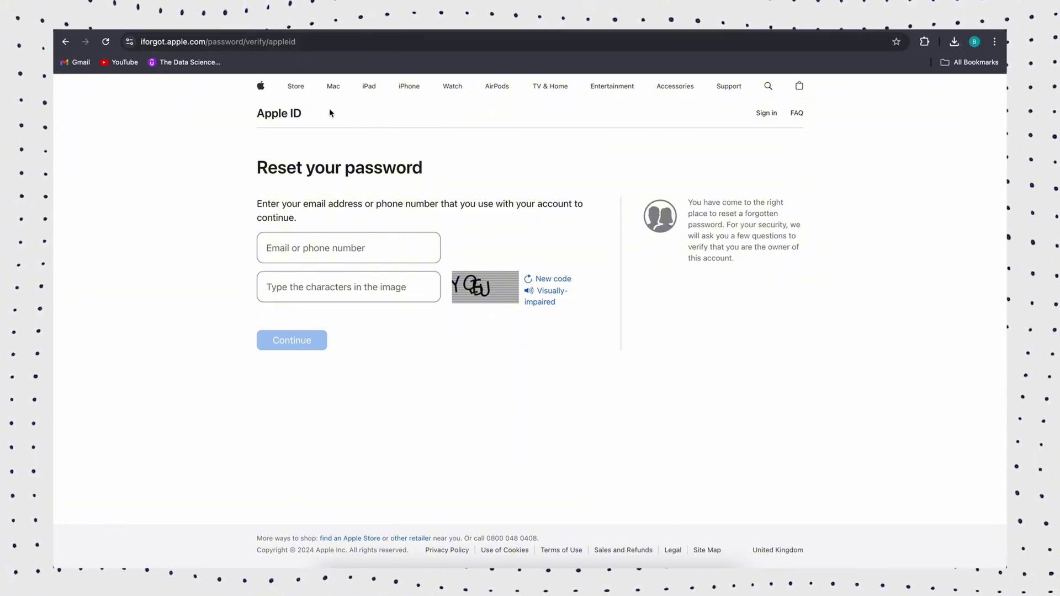
# Step: Enter the Apple ID email or phone number on iforgot.apple.com and submit it
pyautogui.click(312, 251)
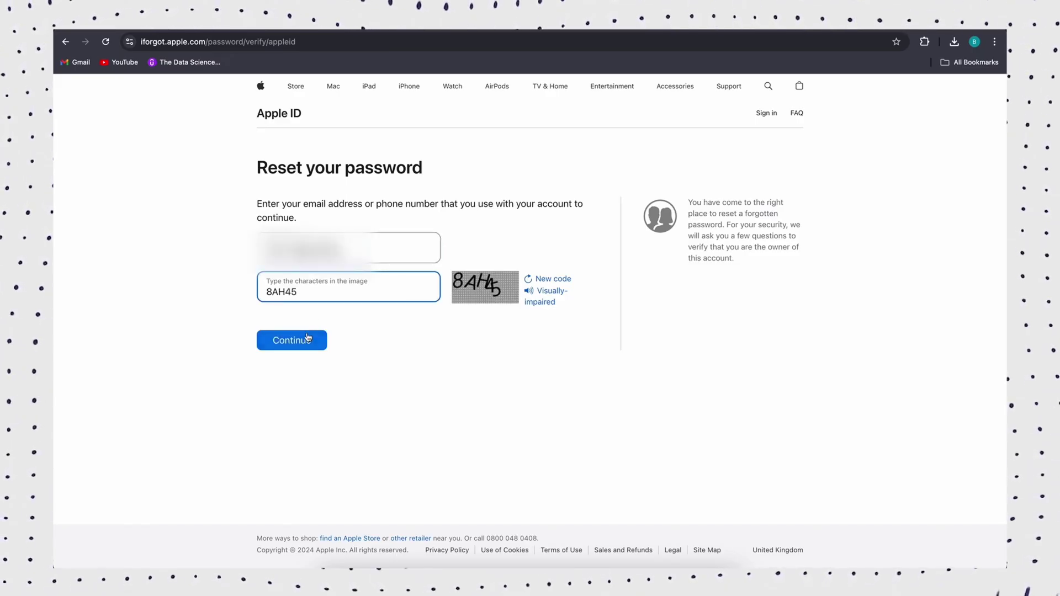
pyautogui.click(307, 338)
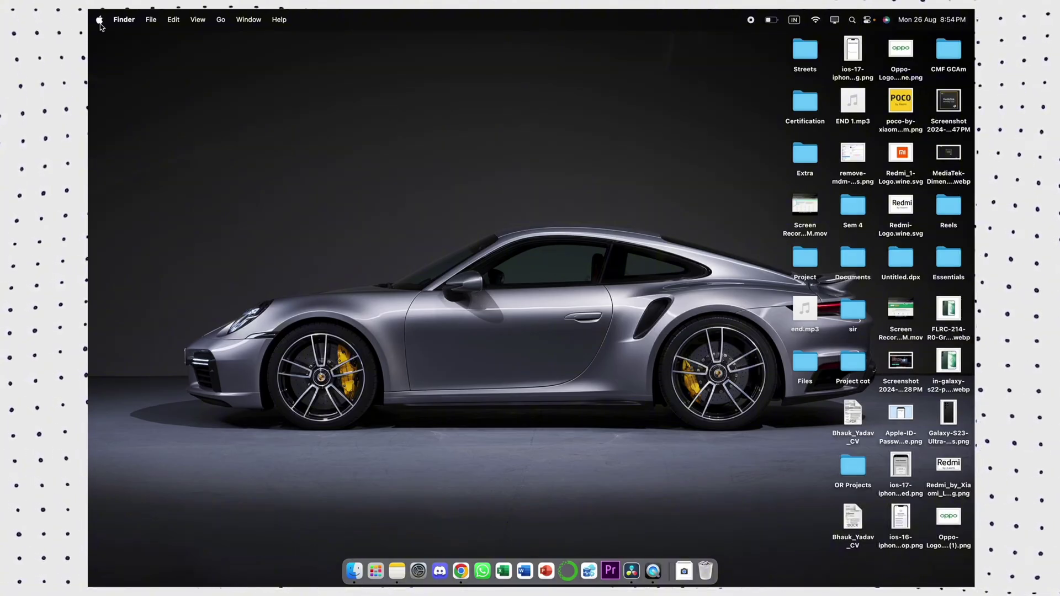
# Step: Authorize Change Password under Apple ID Sign-In & Security with the Mac password
pyautogui.click(99, 20)
pyautogui.click(95, 98)
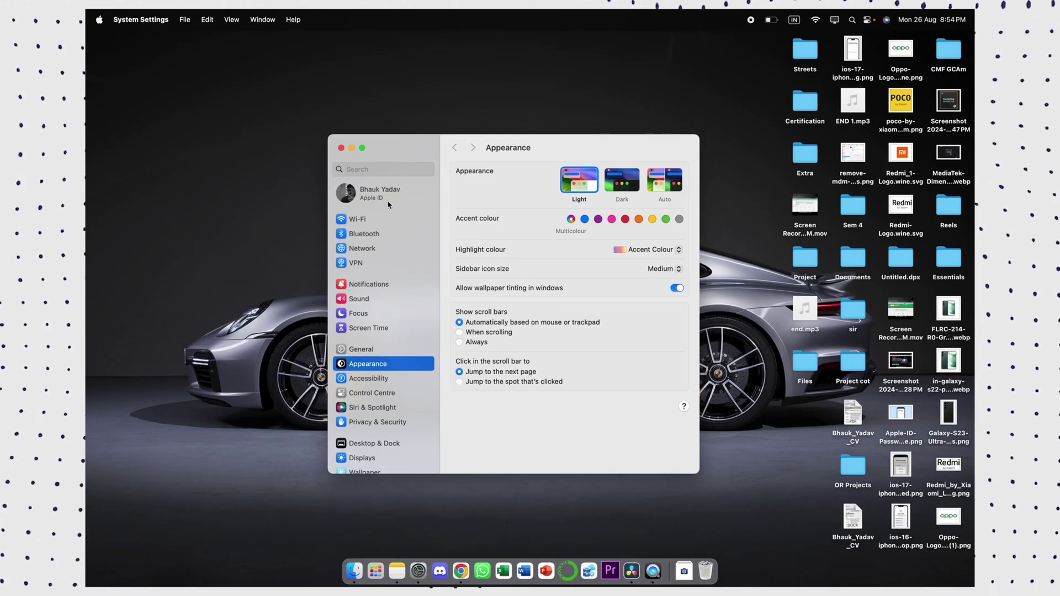
pyautogui.click(350, 197)
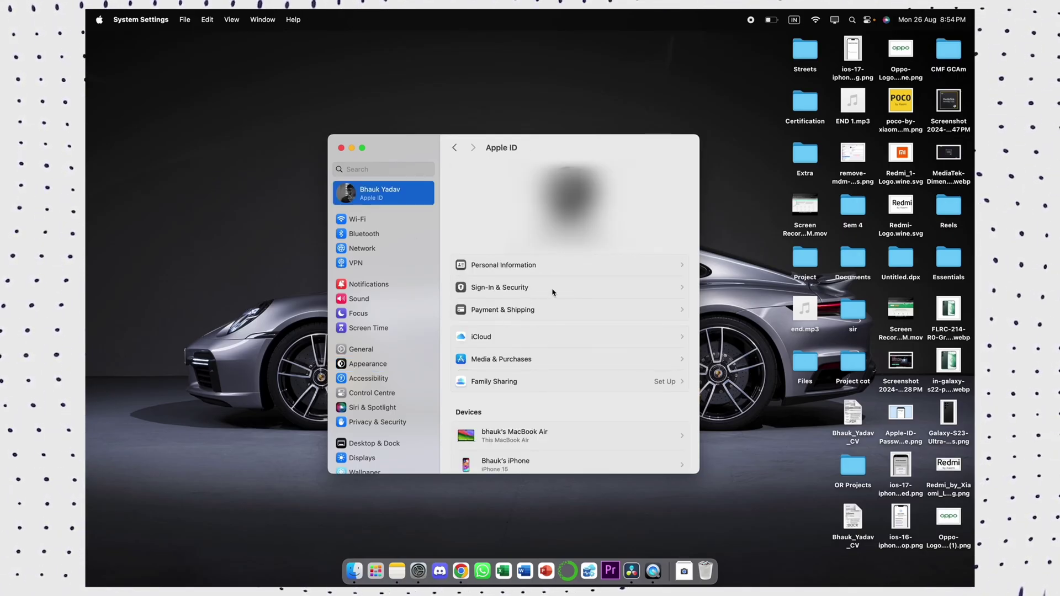
pyautogui.click(496, 289)
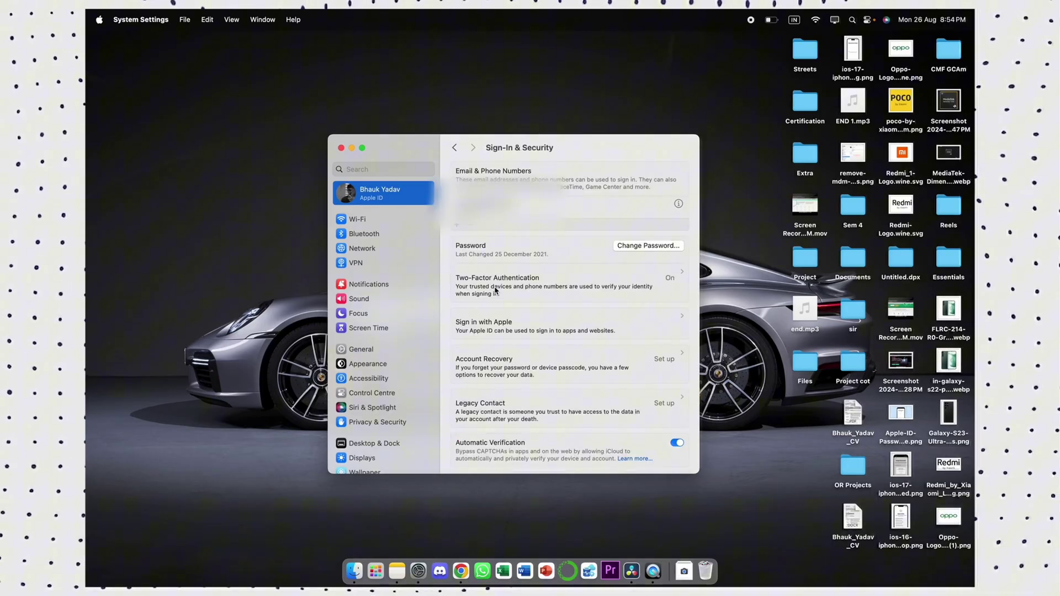
pyautogui.click(645, 248)
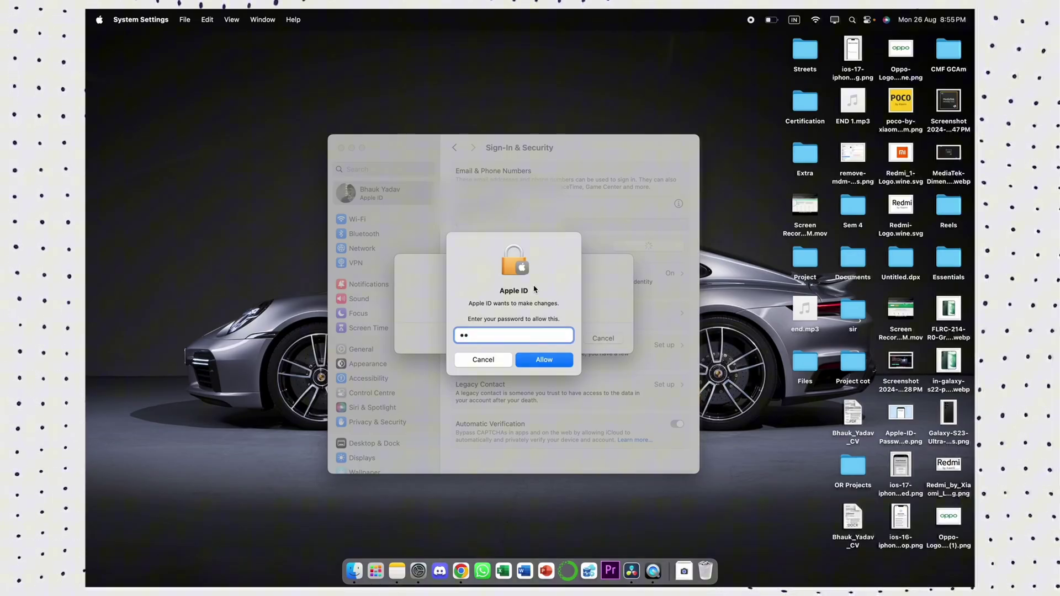
pyautogui.write('a')
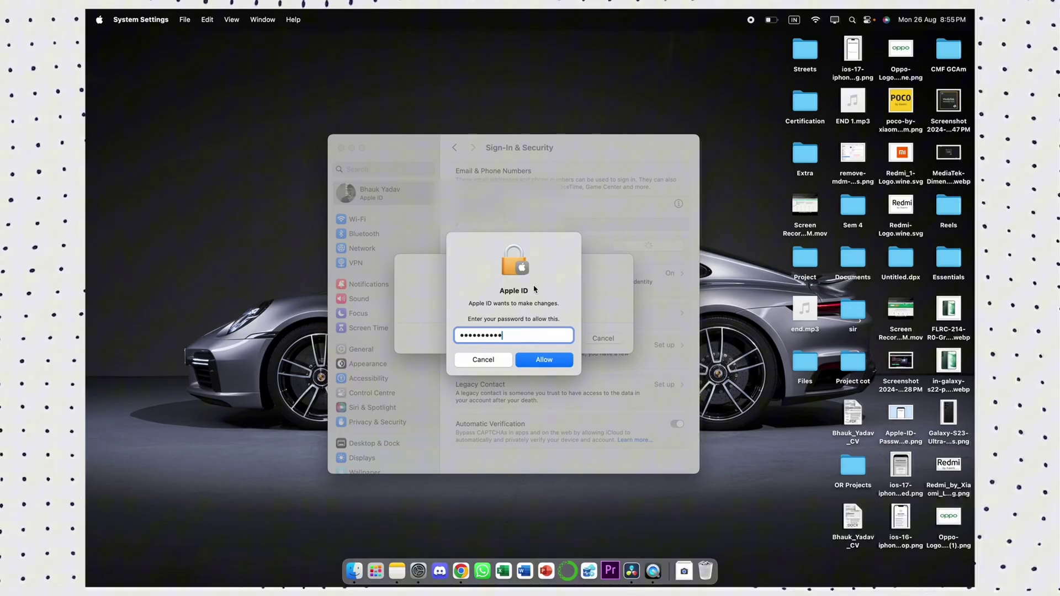
pyautogui.press('Return')
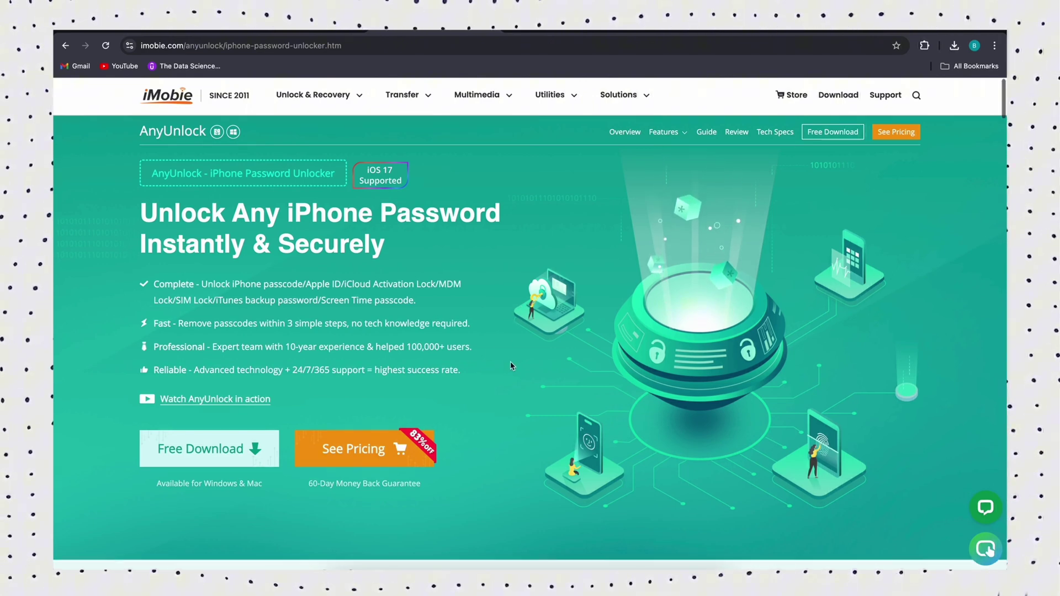
pyautogui.scroll(-4, 511, 361)
pyautogui.scroll(-4, 510, 361)
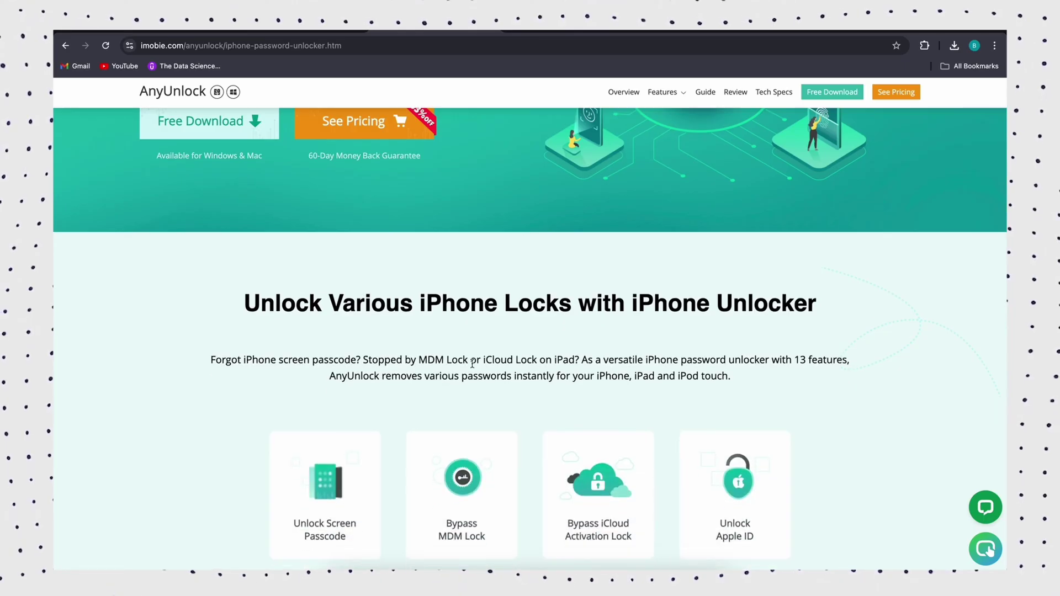
pyautogui.scroll(-3, 510, 361)
pyautogui.scroll(-2, 510, 361)
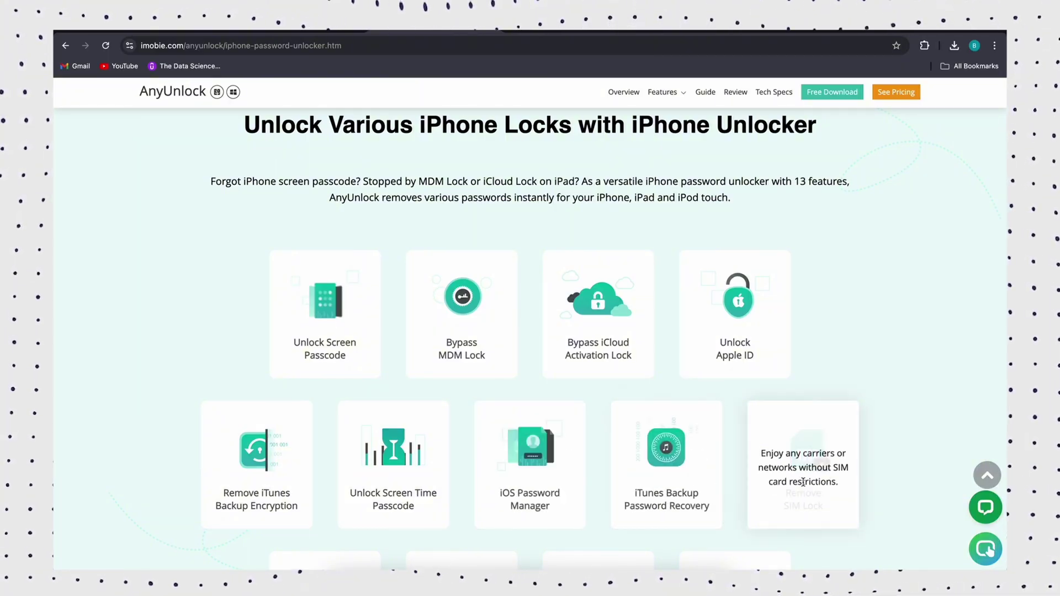
pyautogui.scroll(-1, 803, 482)
pyautogui.scroll(-2, 803, 482)
pyautogui.scroll(-1, 803, 483)
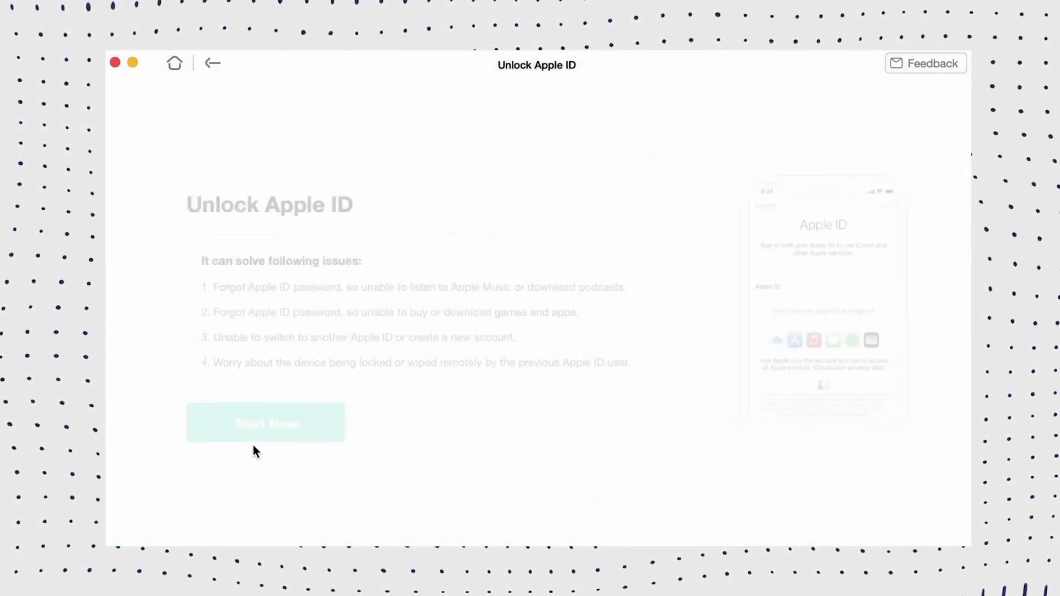
# Step: Start AnyUnlock's Unlock Apple ID mode and begin removing the Apple ID from the iPhone
pyautogui.click(285, 421)
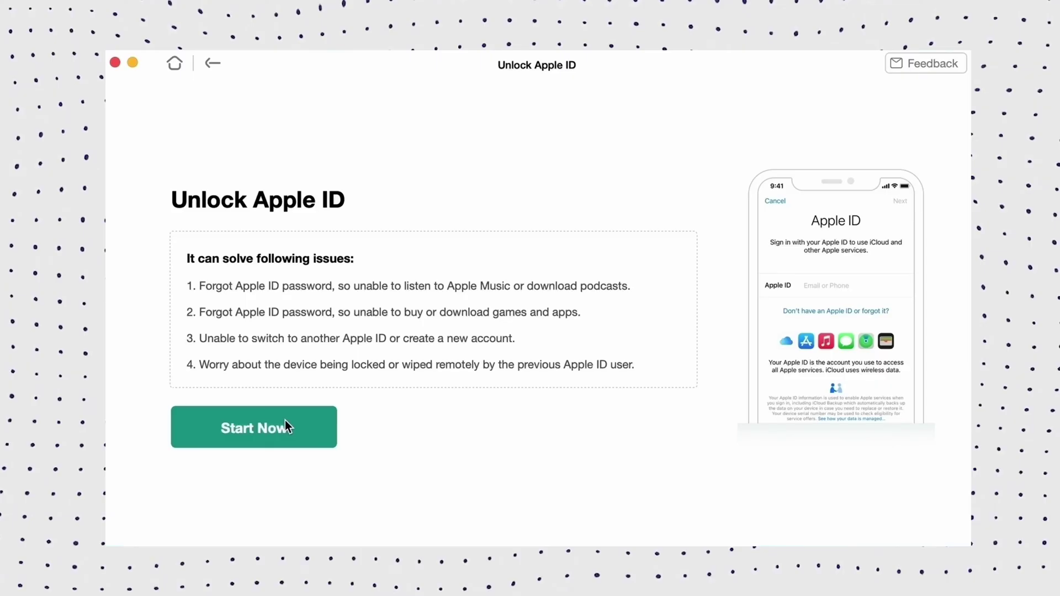
pyautogui.click(286, 420)
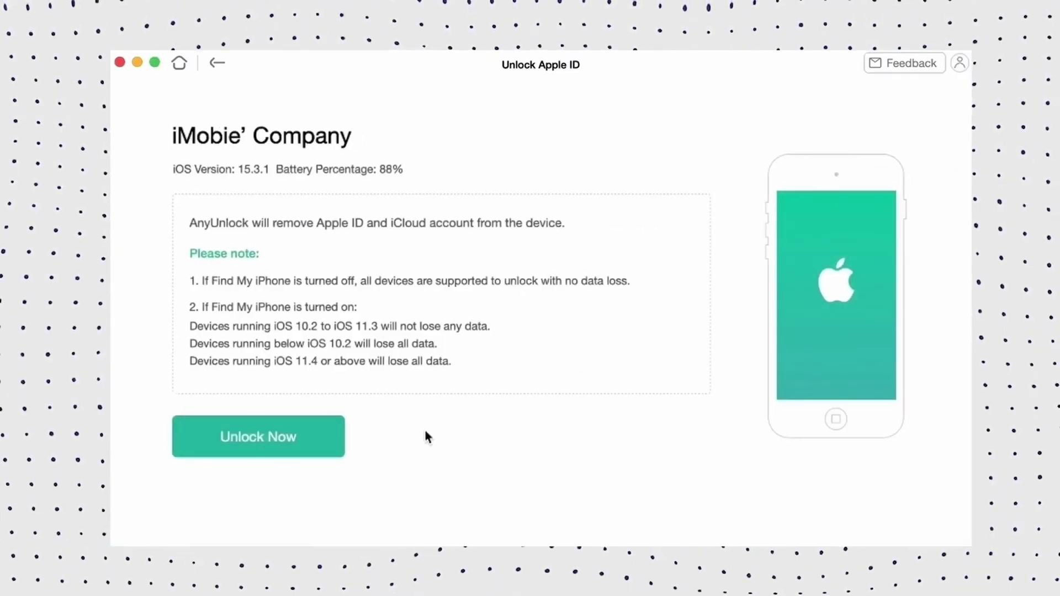
pyautogui.click(284, 431)
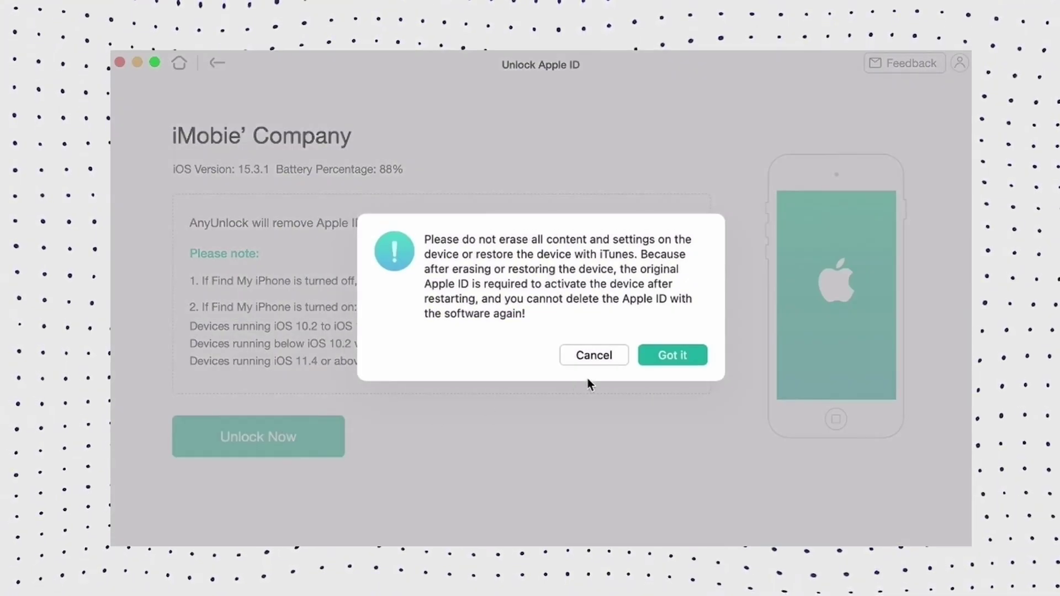
pyautogui.click(666, 357)
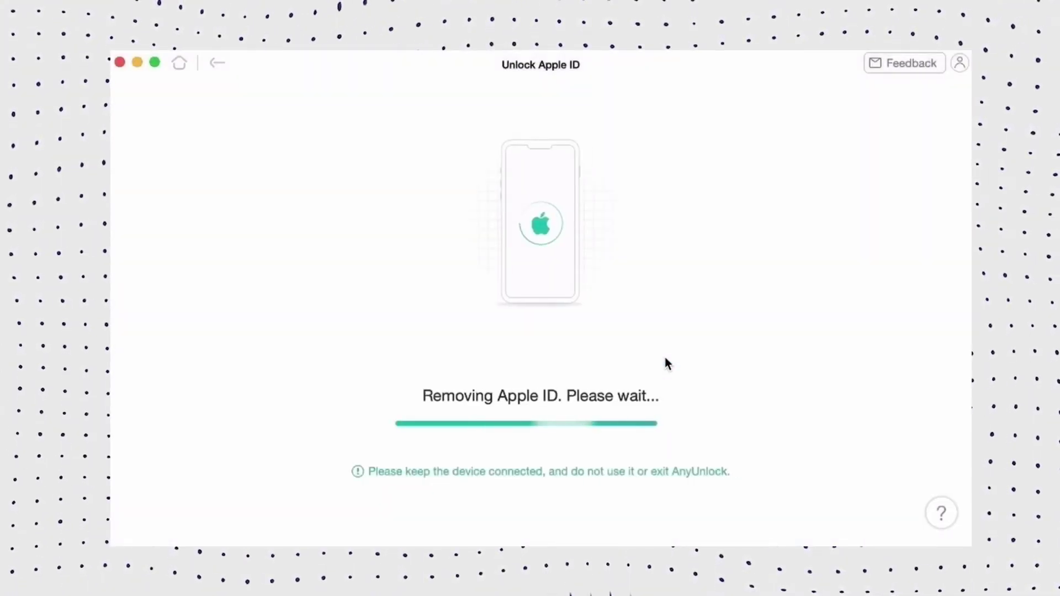